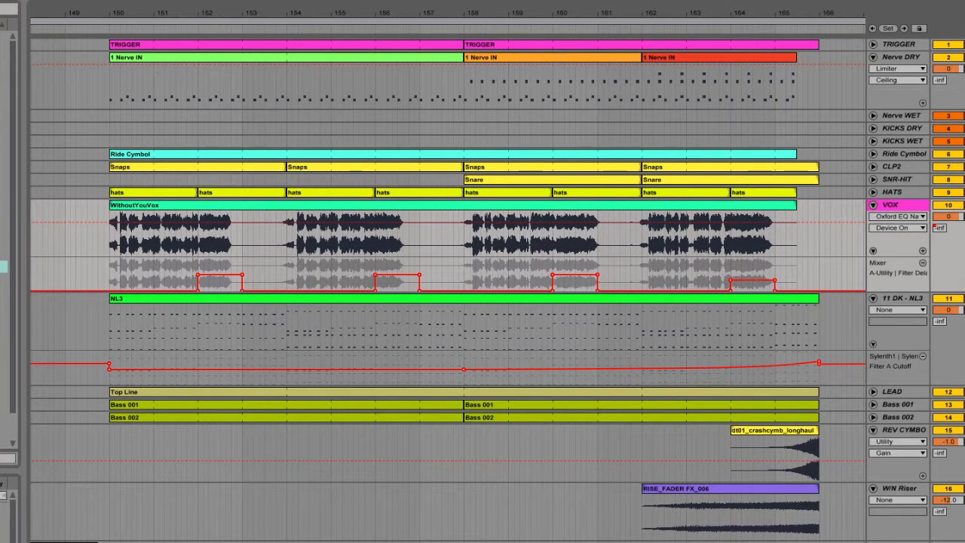
Show the vocal track's Oxford EQ, enable its low-frequency cut filter, and raise the cutoff to between 100 and 200 Hz
key(alt+super+p)
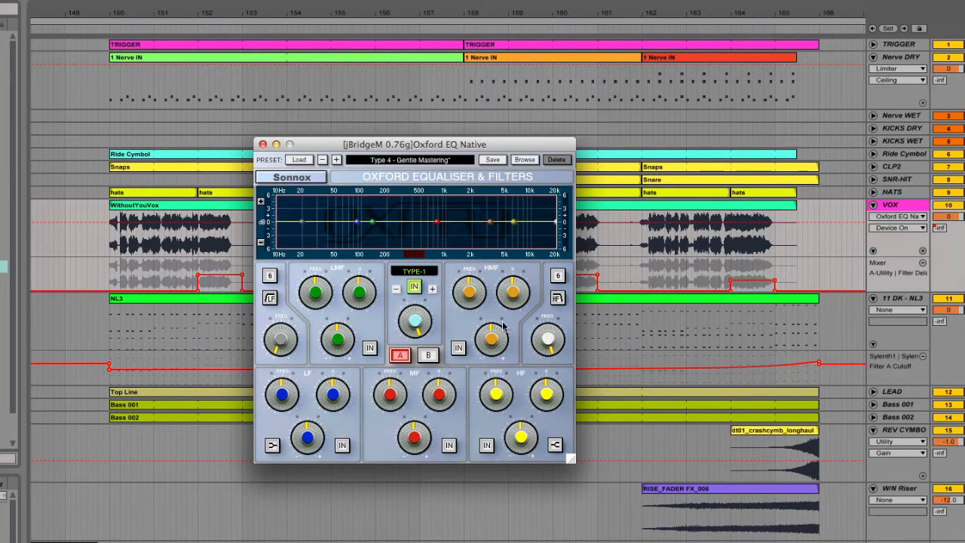
click(270, 299)
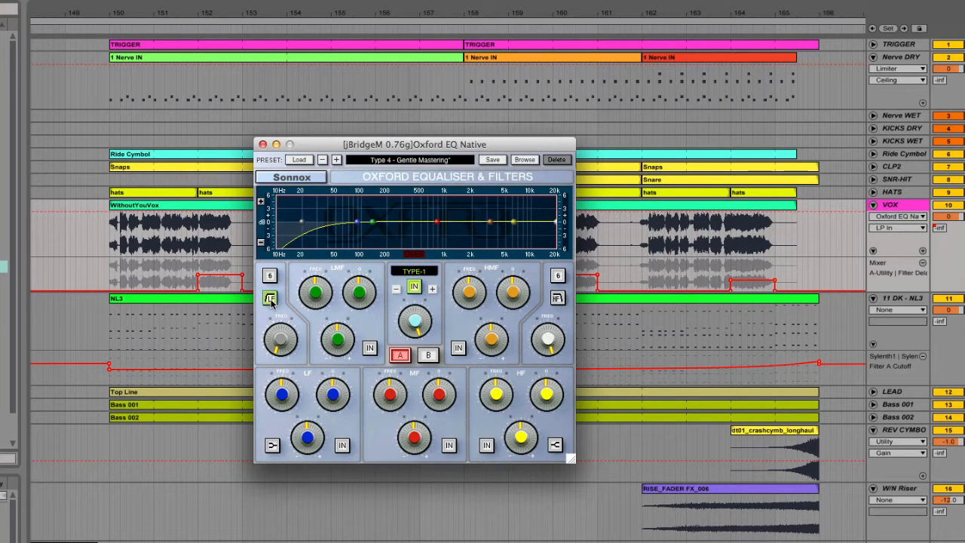
click(270, 299)
click(270, 298)
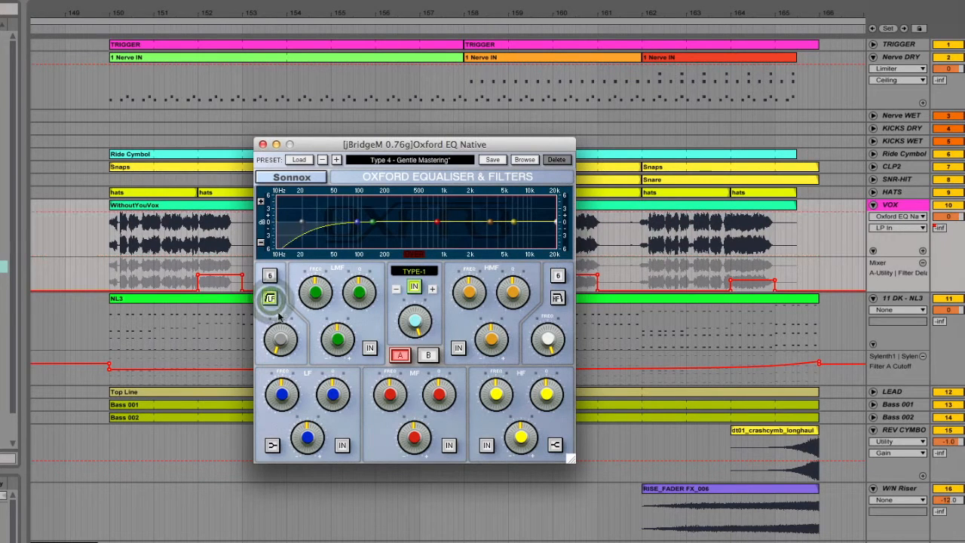
click(282, 341)
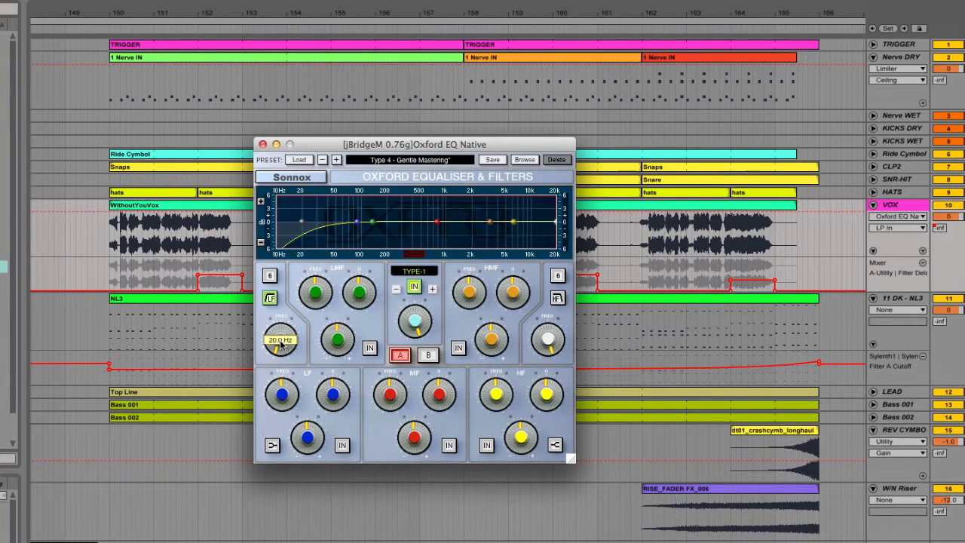
click(281, 342)
drag(280, 340, 313, 277)
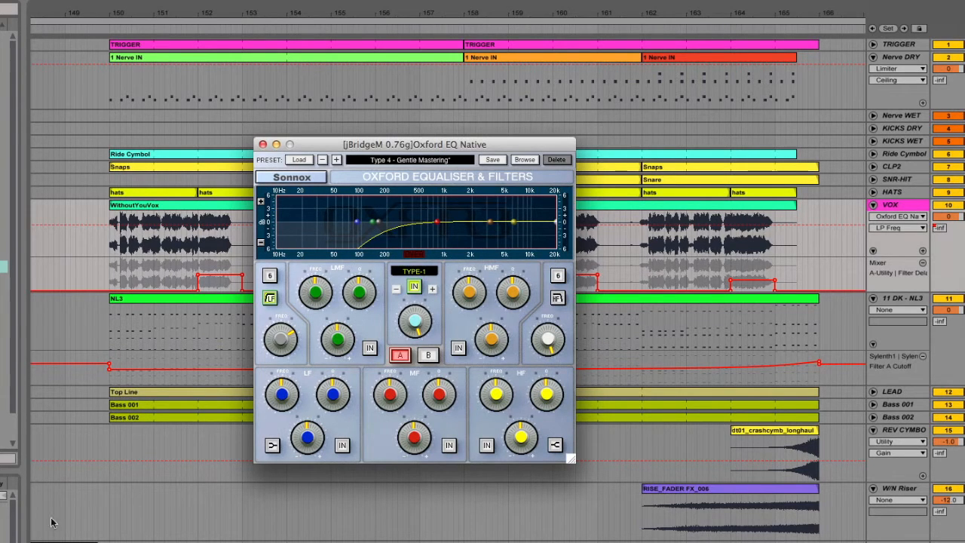
Open the vocal's Oxford Reverb, turn off its 100% wet option, and set the wet/dry mix to 0.26
click(45, 540)
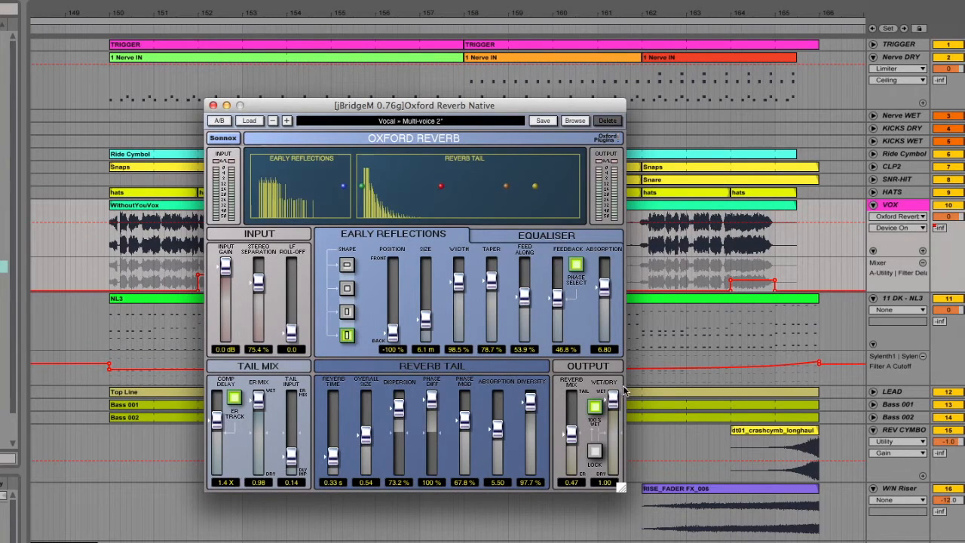
key(space)
click(596, 408)
click(597, 407)
click(596, 407)
drag(613, 402, 617, 448)
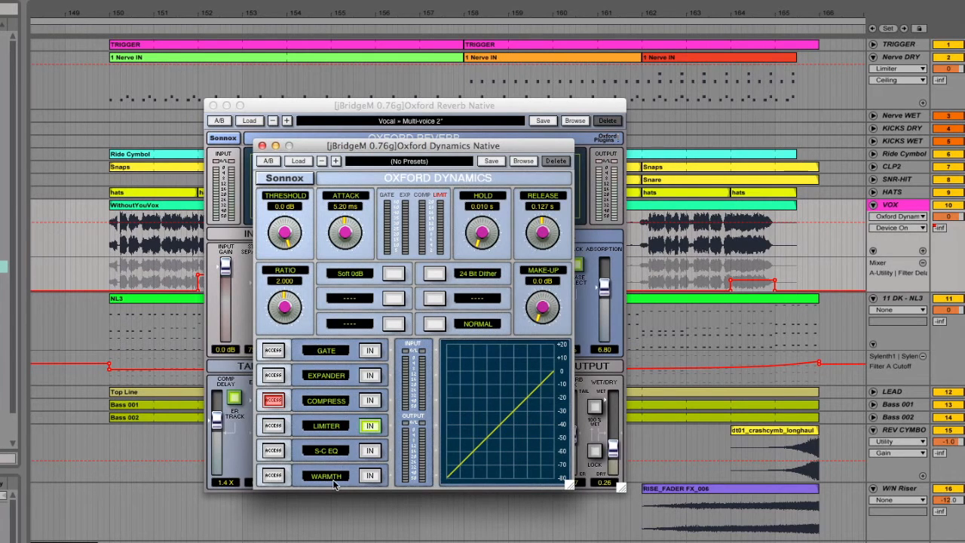
Review the Oxford Dynamics controls for the warmth, side-chain EQ, limiter, compressor, expander and gate sections
click(273, 475)
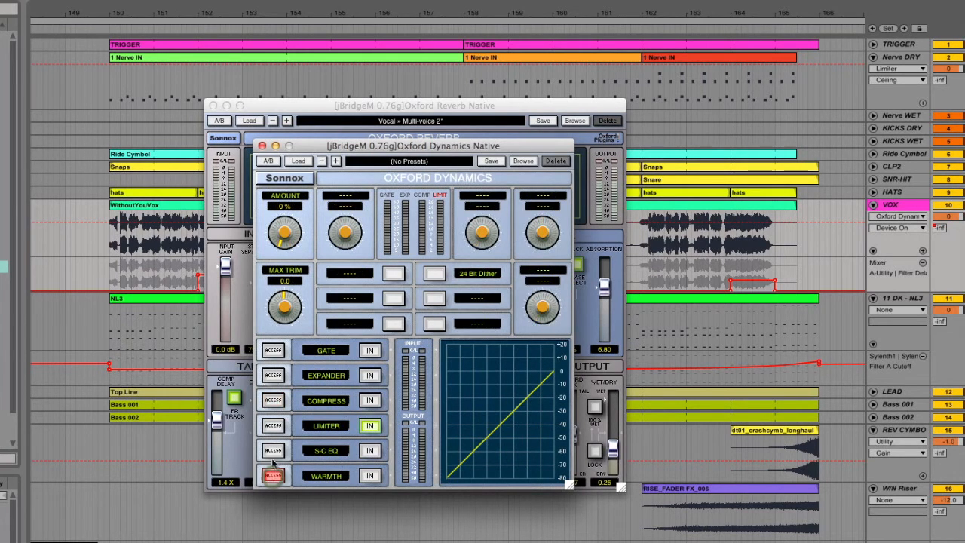
click(274, 451)
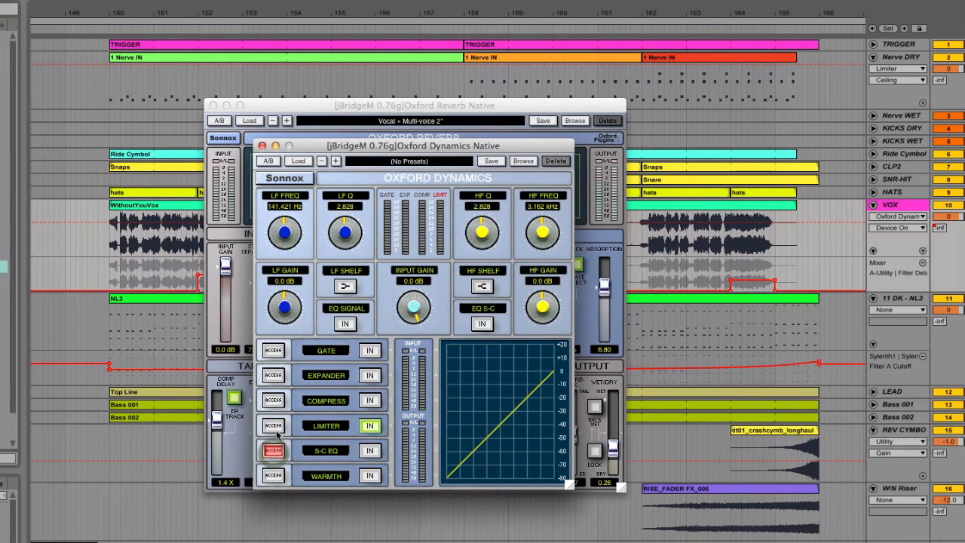
click(275, 426)
click(277, 427)
click(277, 402)
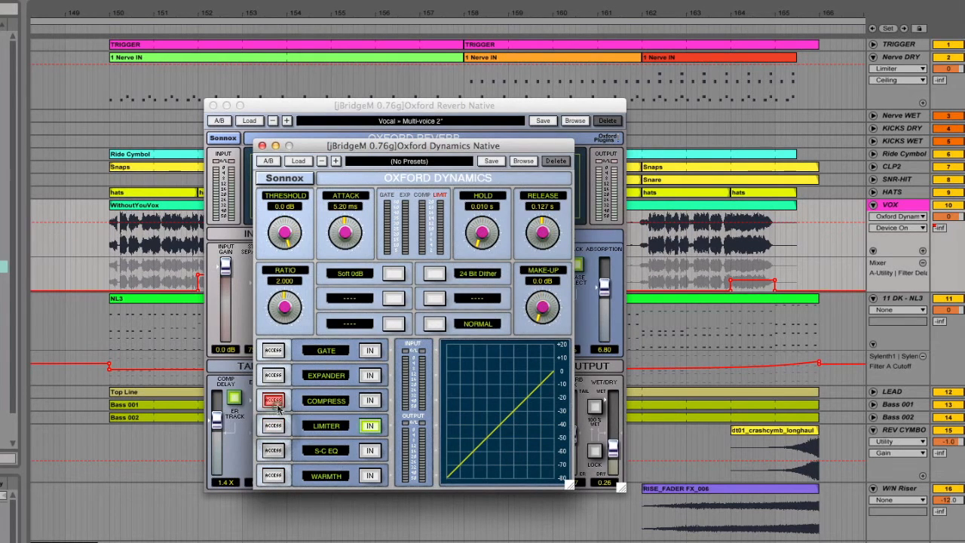
click(279, 377)
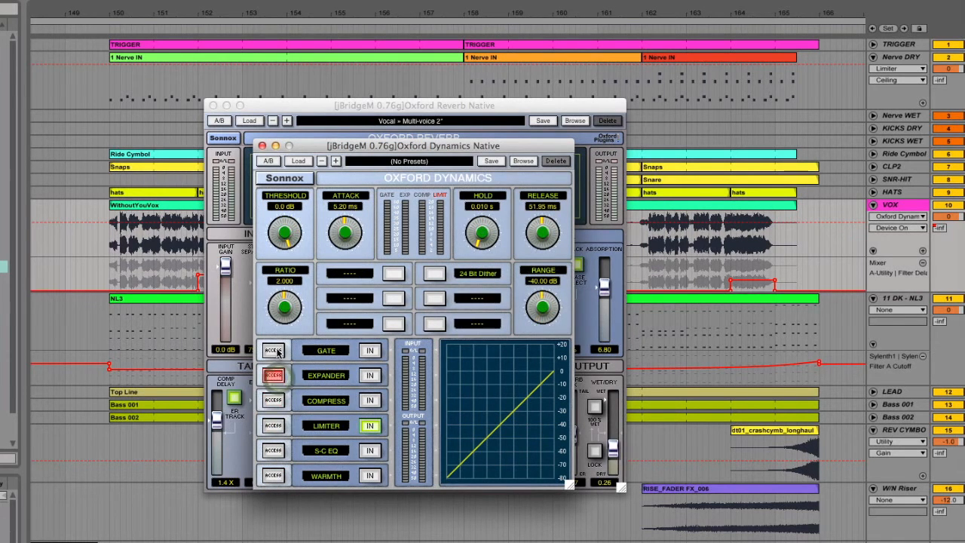
click(273, 350)
Enable the compressor in Oxford Dynamics with a threshold of -12.90 dB and a make-up gain of +4.32 dB
click(274, 402)
click(371, 401)
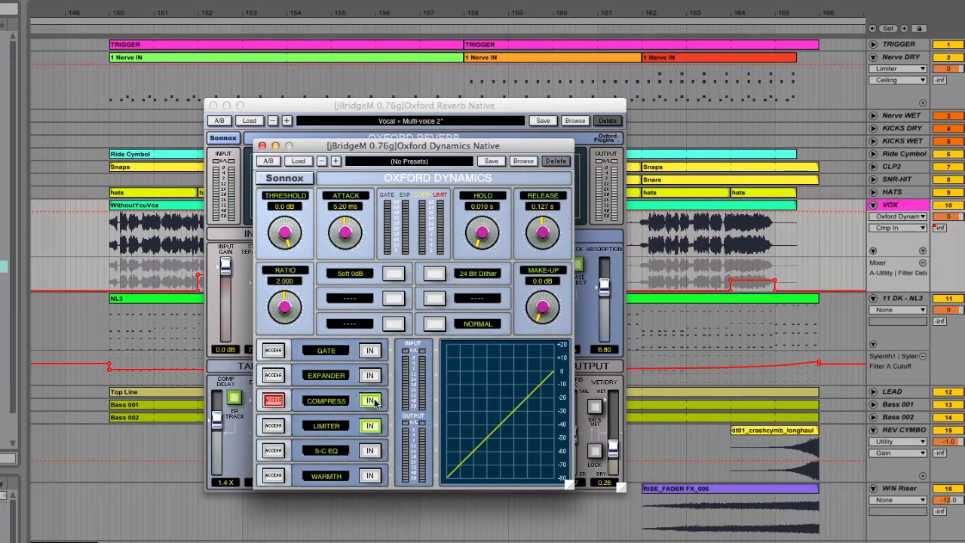
drag(287, 234, 284, 260)
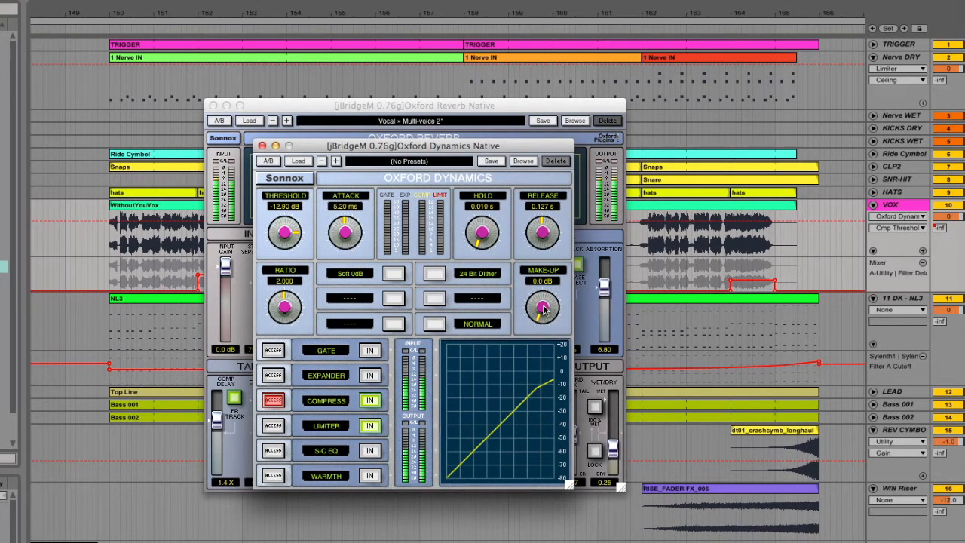
drag(544, 309, 549, 273)
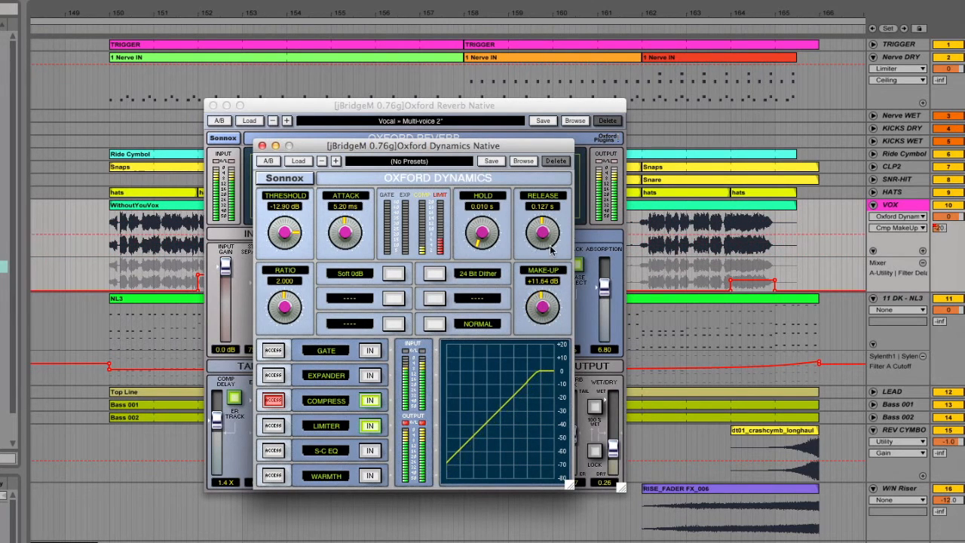
drag(551, 281, 551, 293)
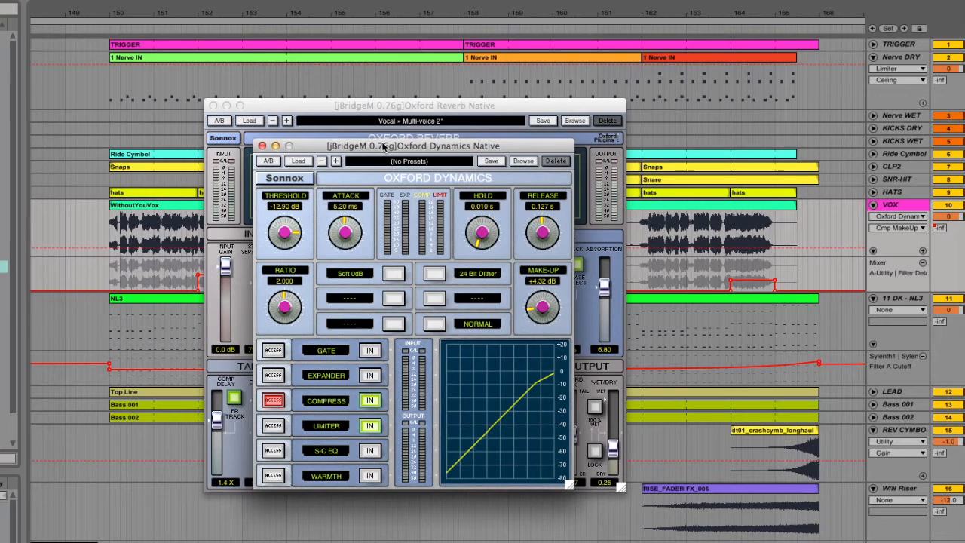
Spread out the Oxford Dynamics, Oxford Reverb and Oxford EQ windows so all three plug-ins can be seen together
drag(383, 146, 659, 36)
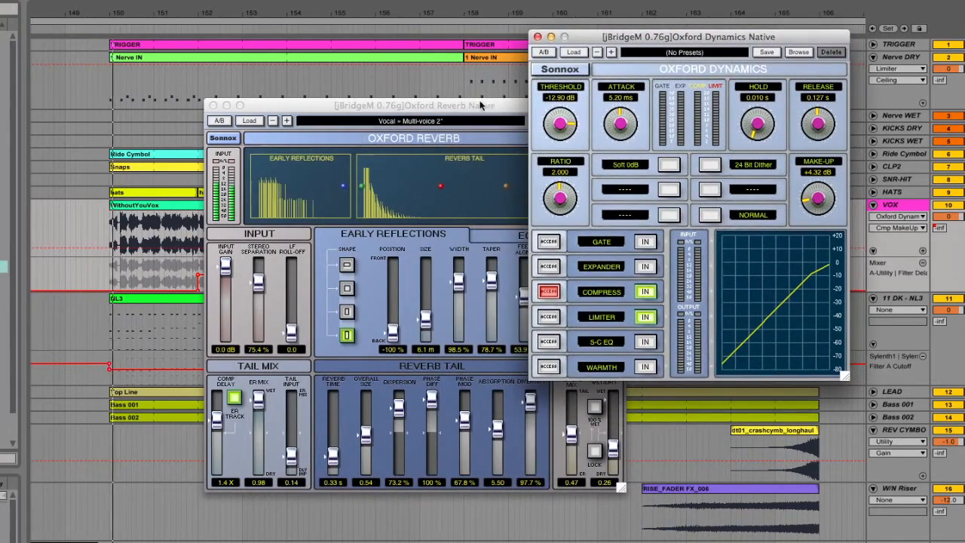
click(471, 107)
drag(471, 107, 309, 39)
click(498, 146)
drag(499, 145, 572, 275)
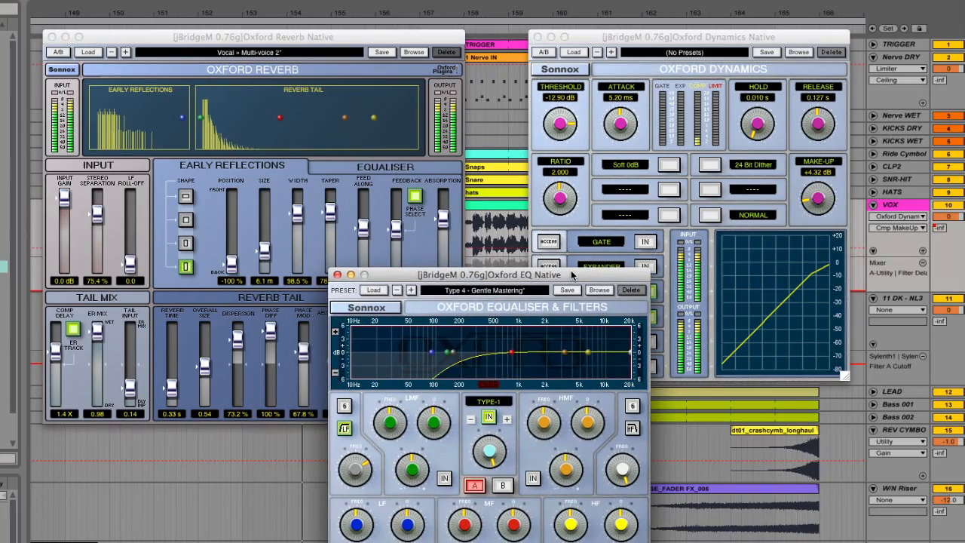